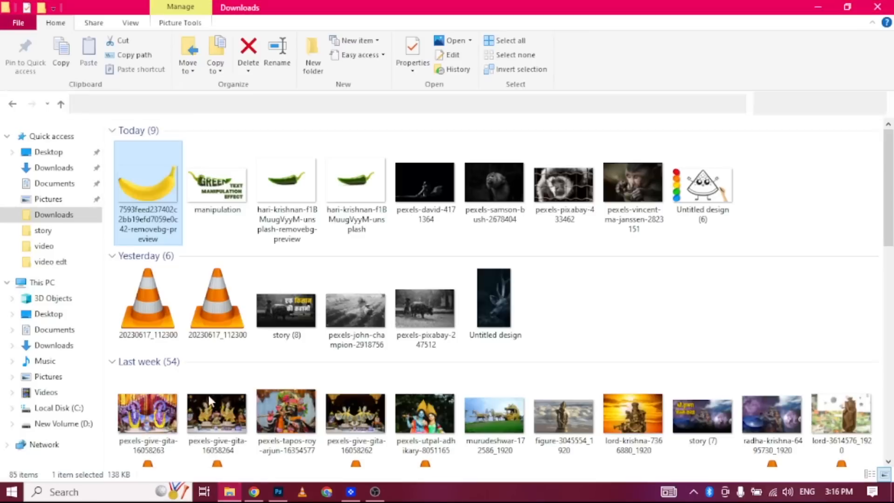
Place the cut-out banana image into the blank document, scale it to about 56%, and centre it on the canvas.
drag(138, 191, 323, 279)
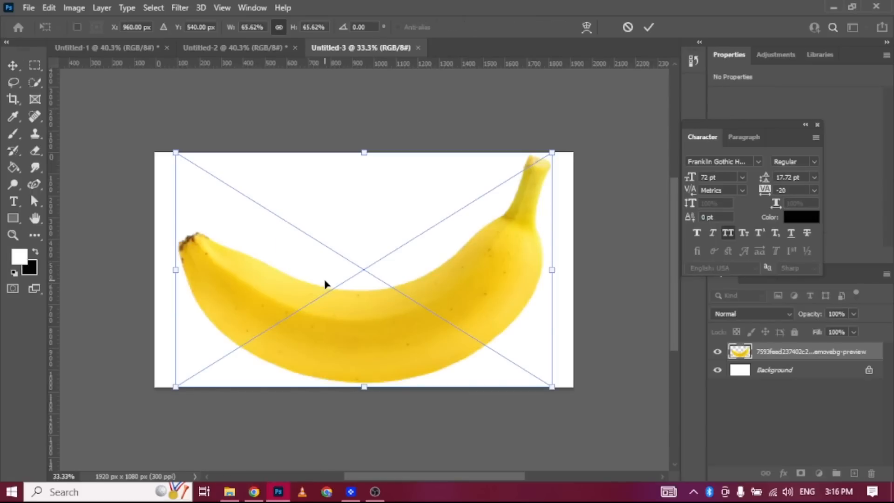
drag(551, 152, 496, 187)
drag(426, 315, 451, 297)
click(642, 31)
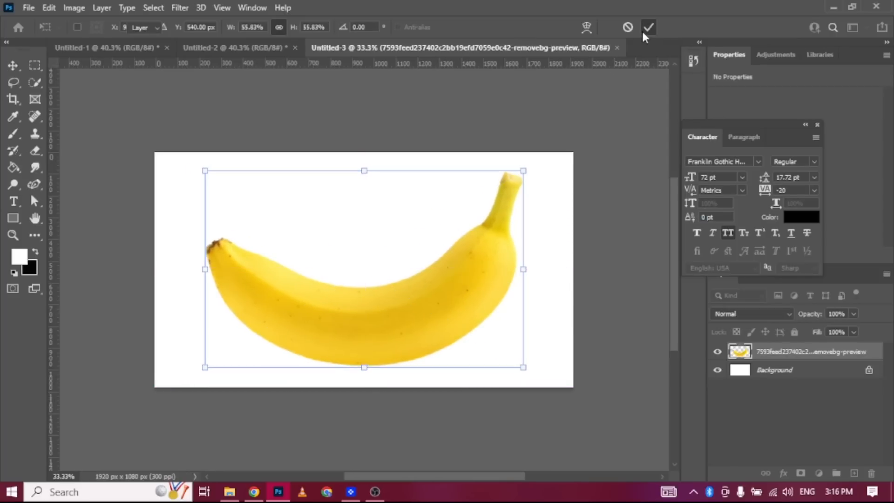
click(594, 252)
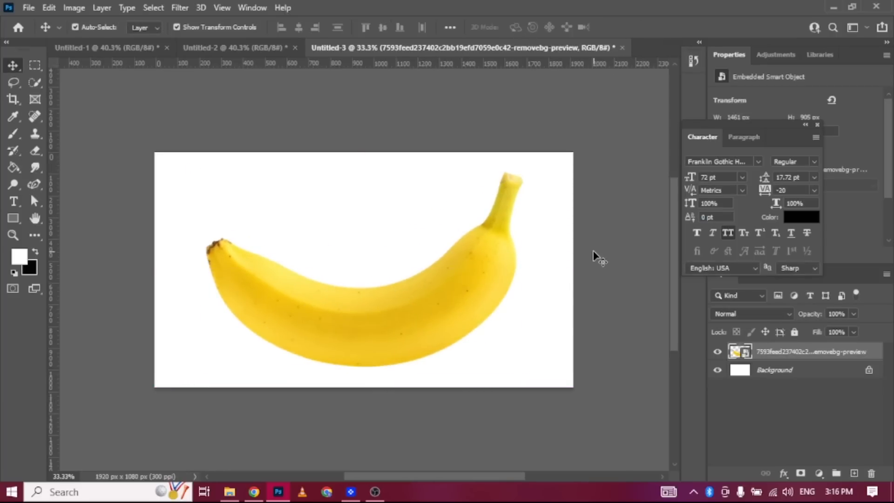
click(453, 293)
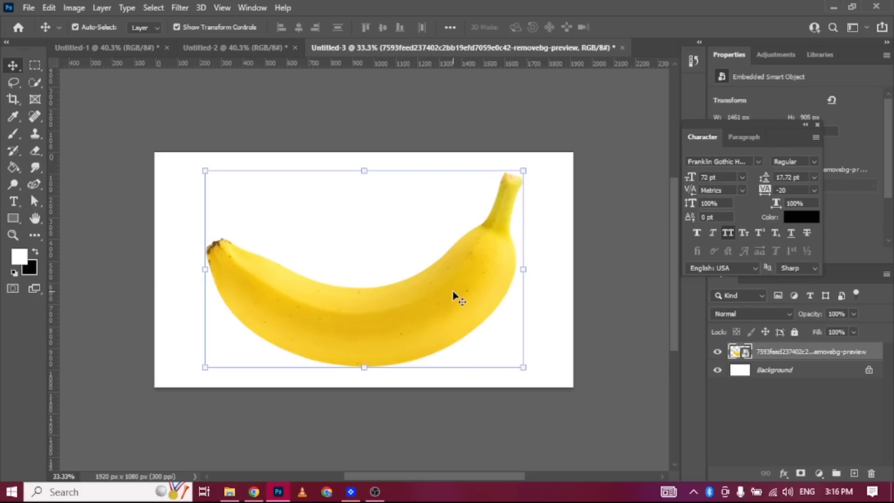
Add the text "BANANA" in black 72 pt Franklin Gothic Heavy above the banana.
click(14, 201)
click(94, 202)
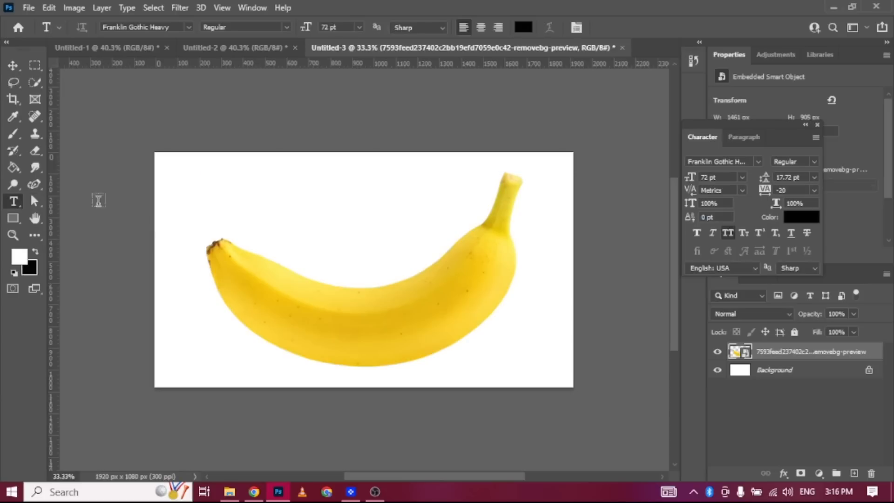
click(282, 186)
text(BANAN)
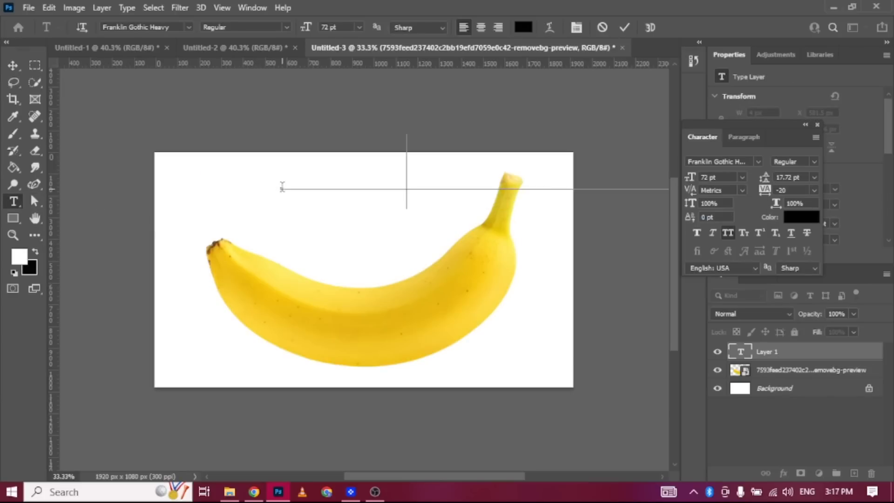
text(A)
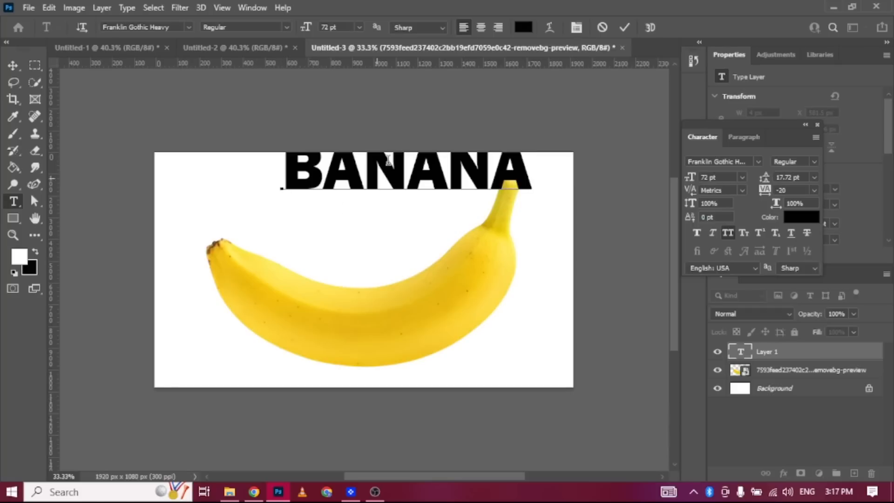
click(626, 27)
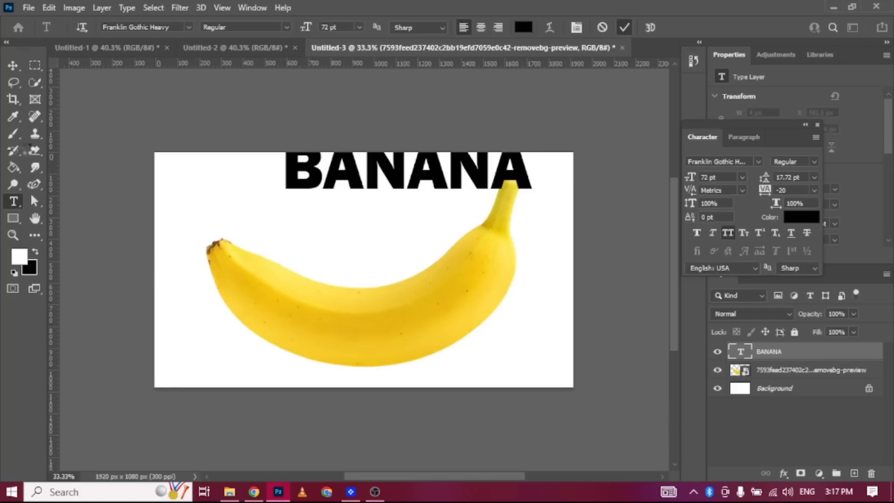
Move the BANANA text onto the banana's body, enlarge it to about 113%, and centre it horizontally.
key(v)
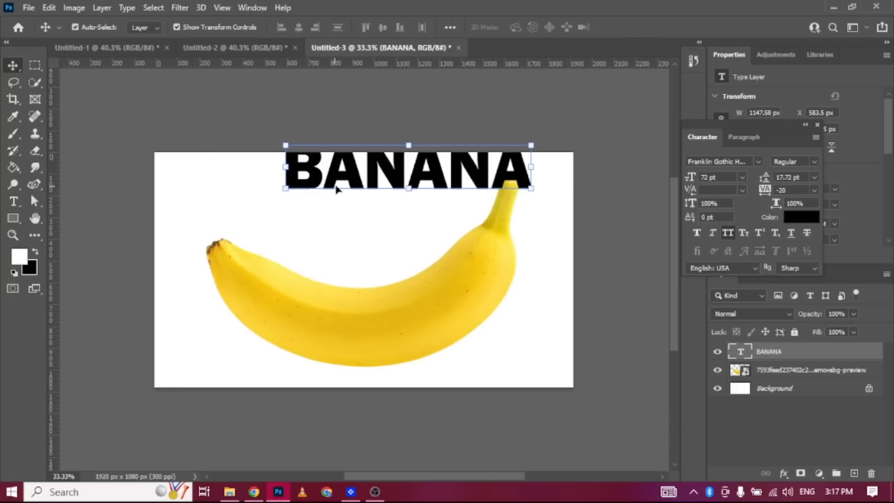
drag(359, 184, 322, 328)
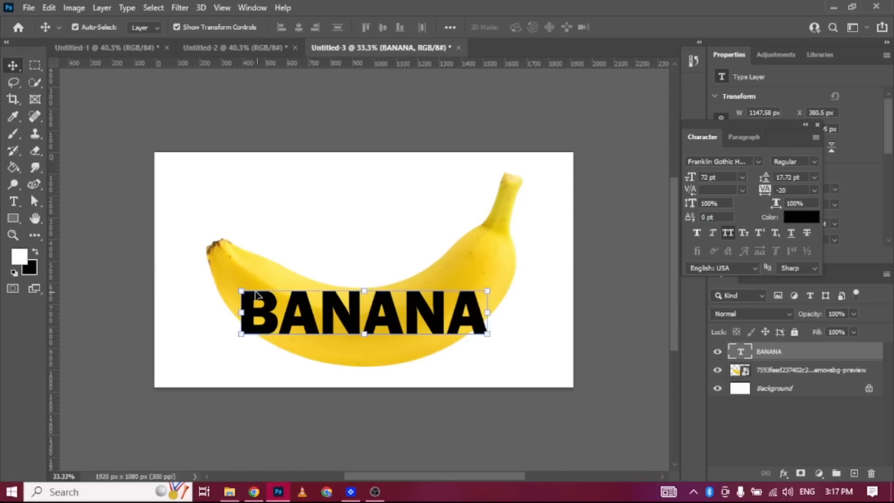
drag(234, 286, 202, 227)
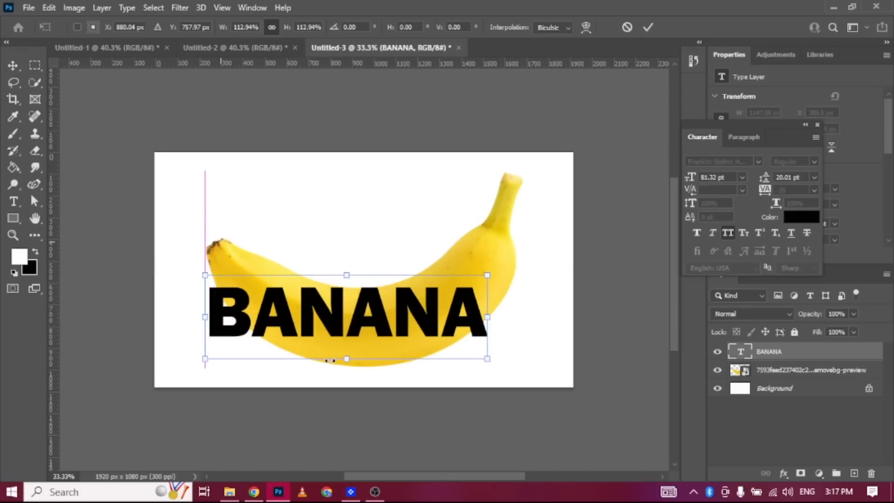
drag(338, 323, 355, 329)
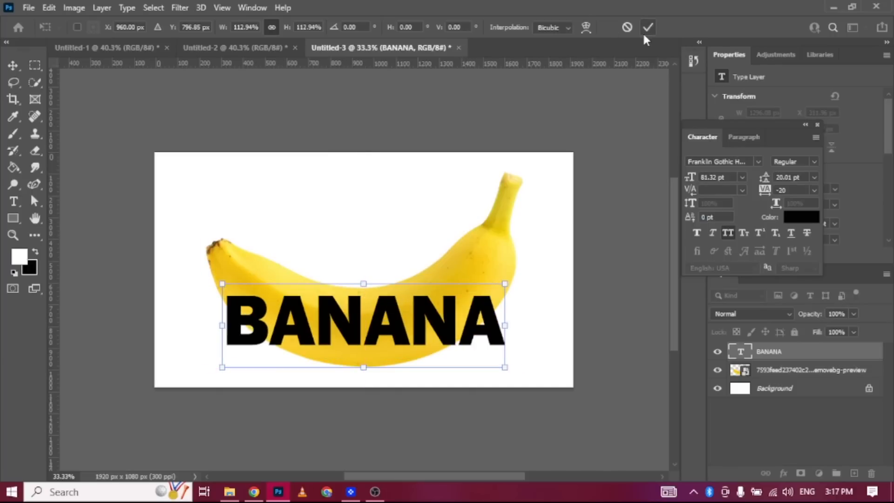
Convert the BANANA text layer to a smart object and put it into Warp mode.
right_click(769, 350)
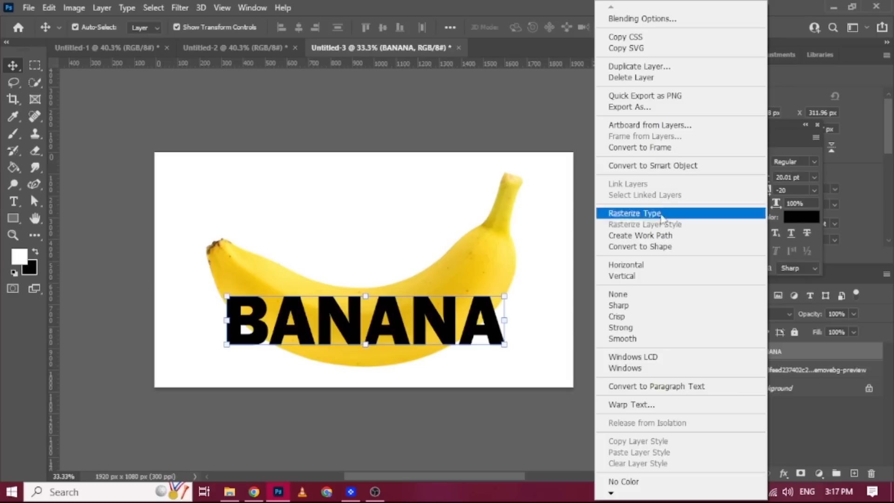
click(664, 165)
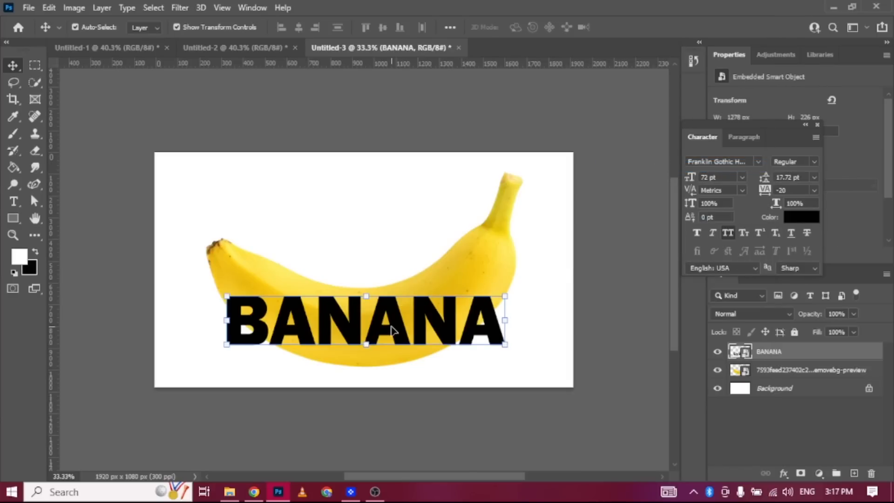
key(ctrl+t)
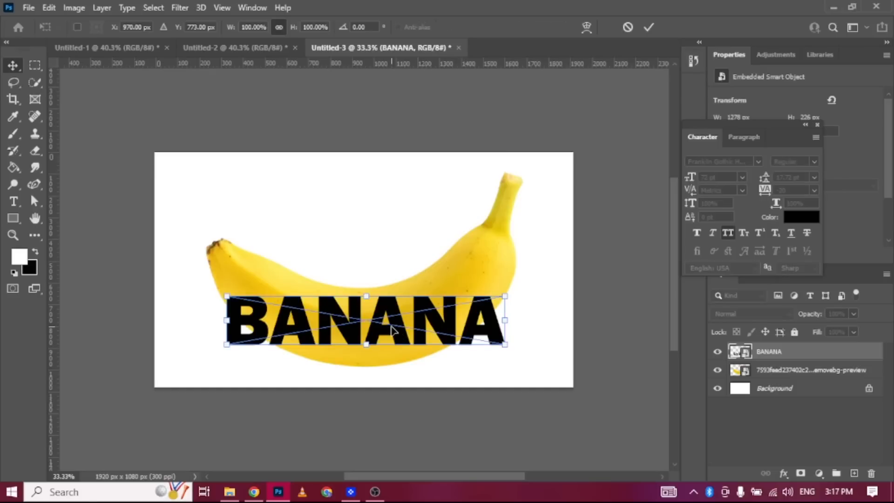
right_click(391, 328)
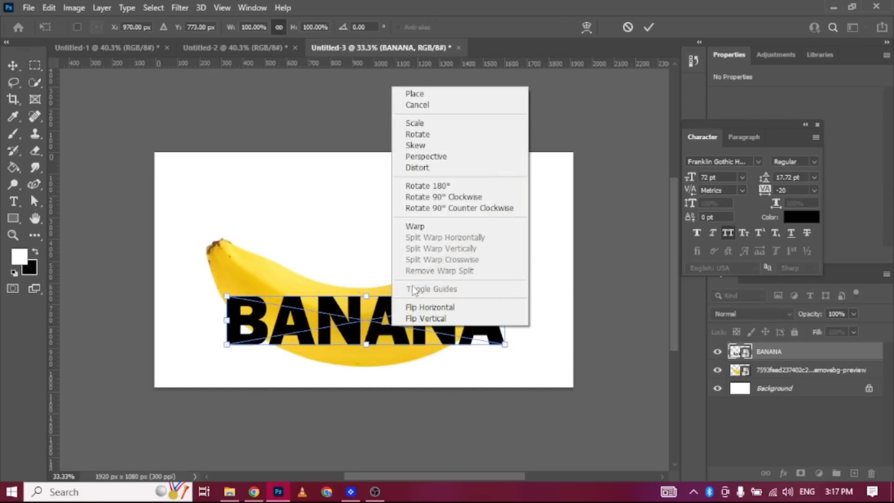
click(415, 228)
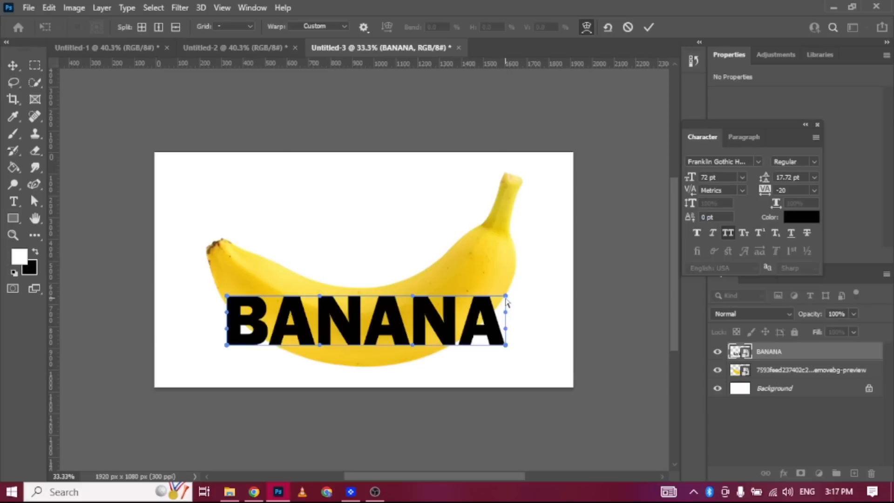
Warp the final-letter end of the text up toward the banana's stem, curving its end edge to follow the fruit.
drag(506, 298, 463, 242)
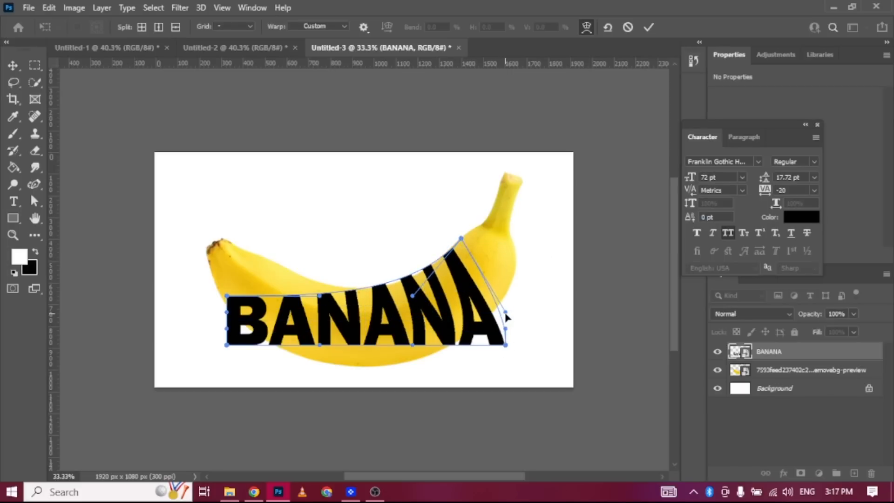
drag(506, 314, 499, 262)
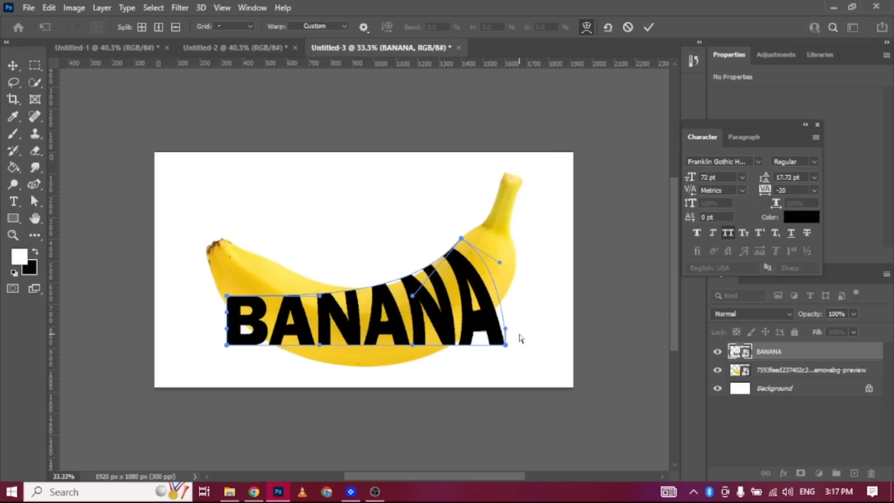
drag(507, 333, 508, 278)
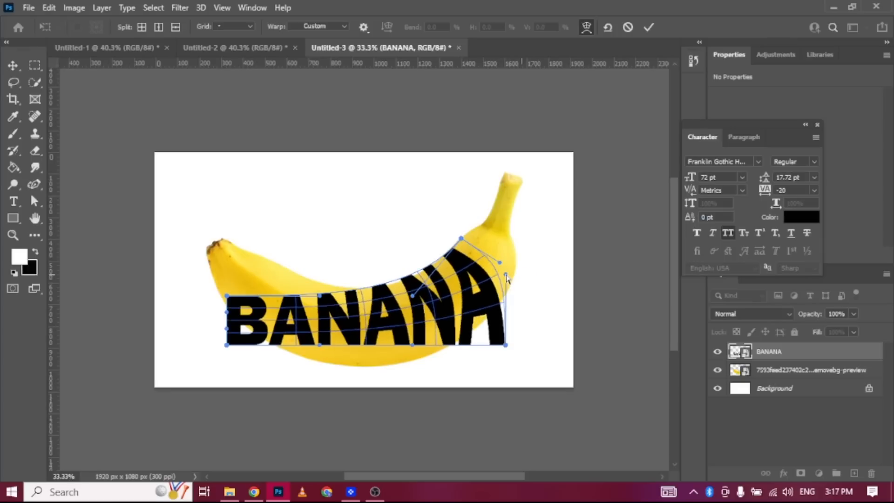
drag(506, 347, 499, 313)
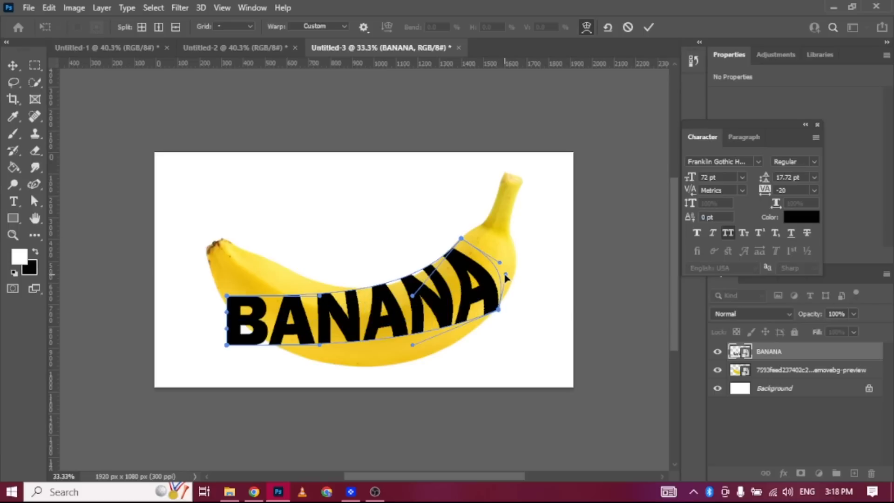
drag(505, 274, 493, 274)
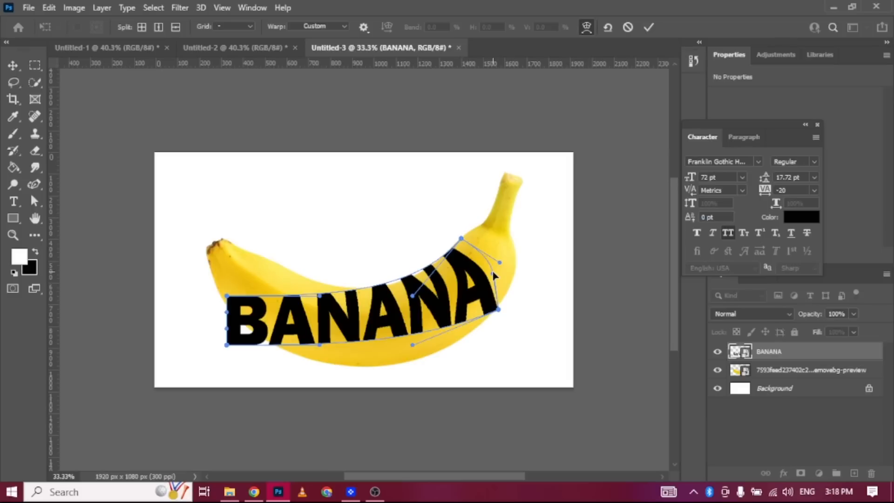
drag(494, 277, 484, 259)
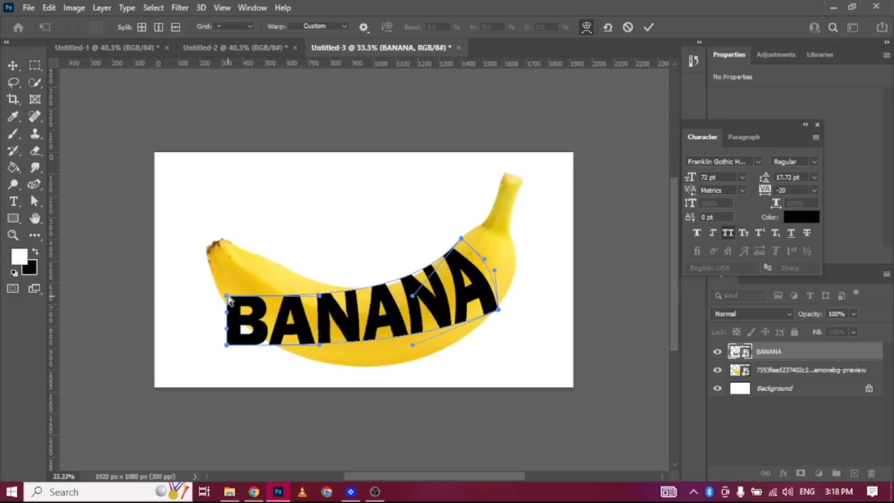
Warp the first-letter end of the text inward and upward so both its corners sit on the banana's outline near the tip.
drag(226, 297, 270, 257)
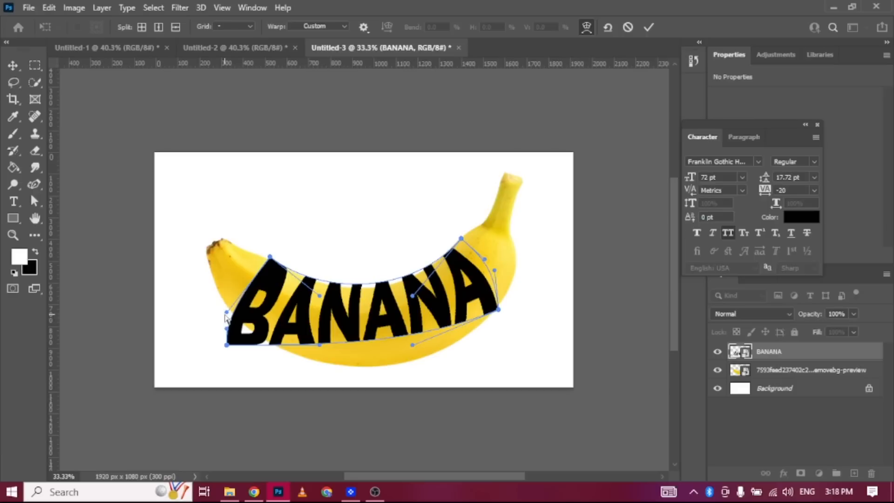
drag(226, 312, 240, 281)
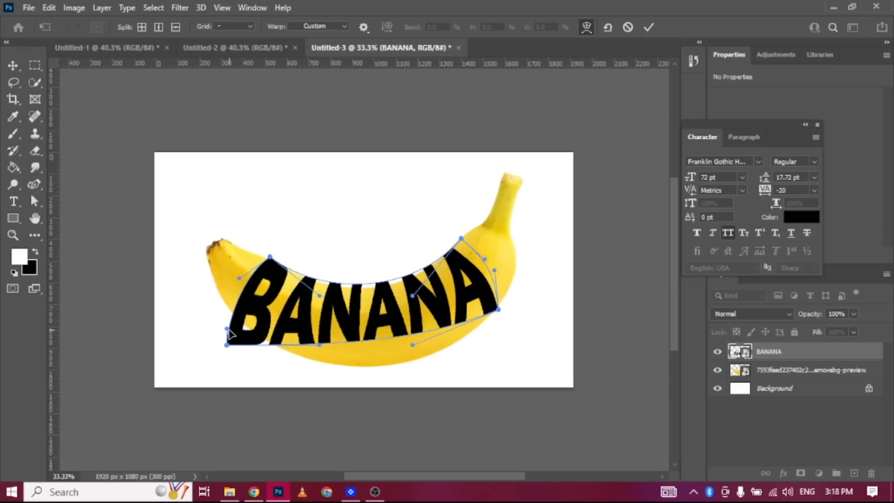
drag(228, 332, 232, 310)
drag(228, 352, 245, 330)
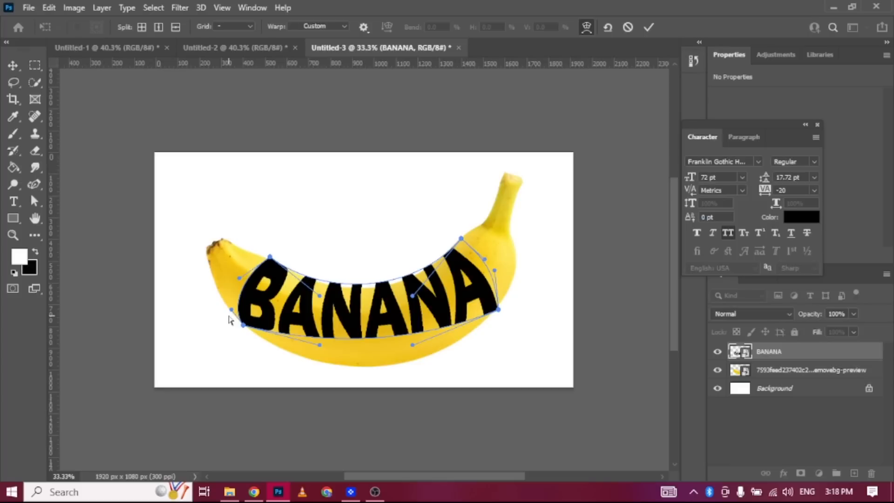
Bend the text's first-letter edge inward and curve its lower edge down to match the banana's underside.
scroll(229, 319, up, 3)
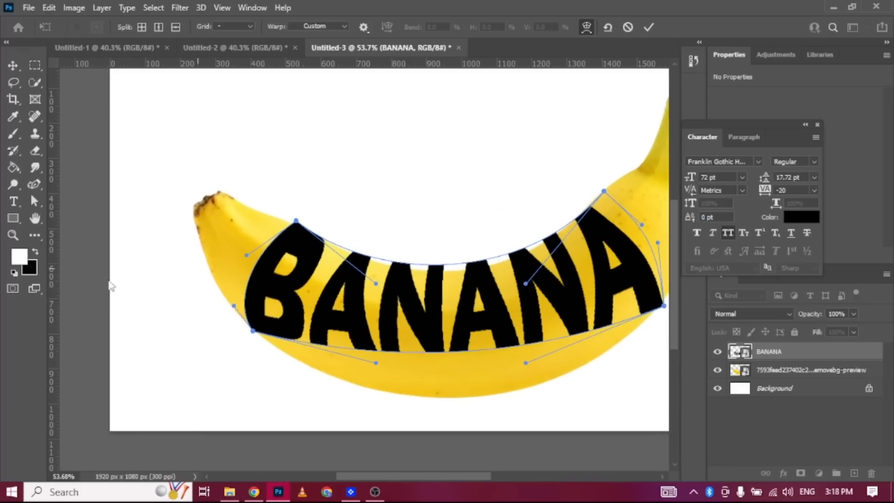
drag(234, 307, 251, 280)
drag(376, 366, 363, 429)
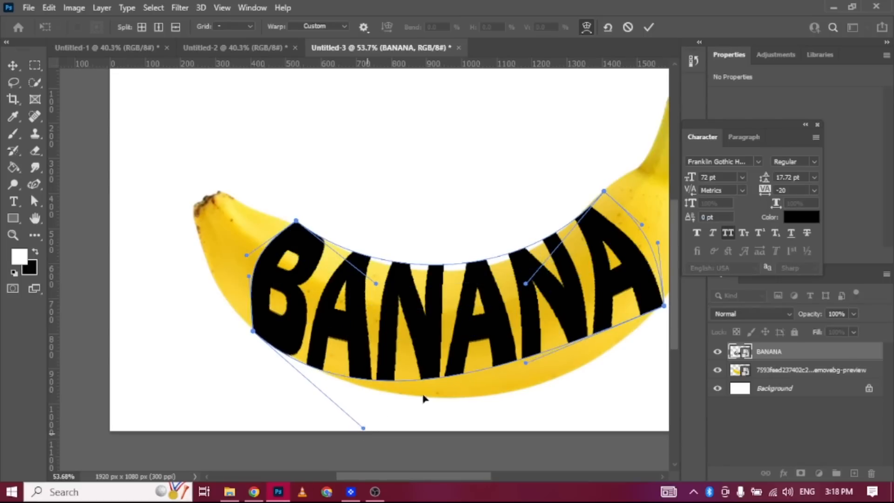
drag(524, 363, 563, 419)
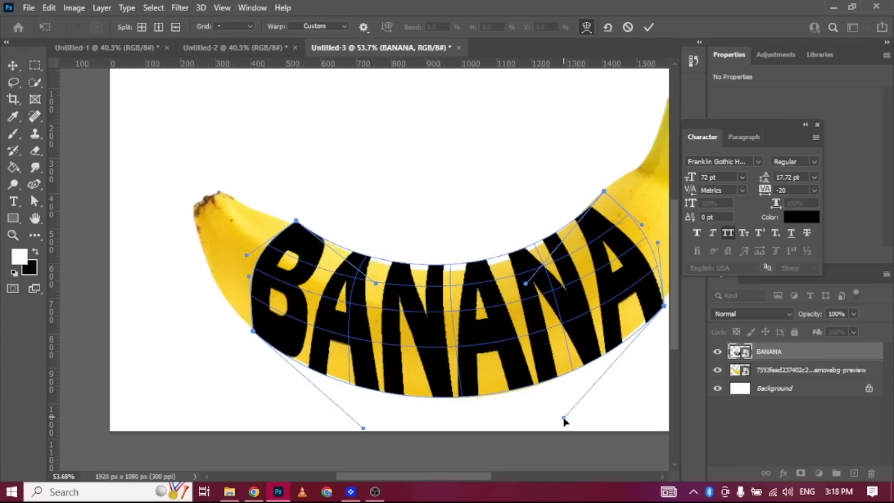
drag(564, 421, 564, 420)
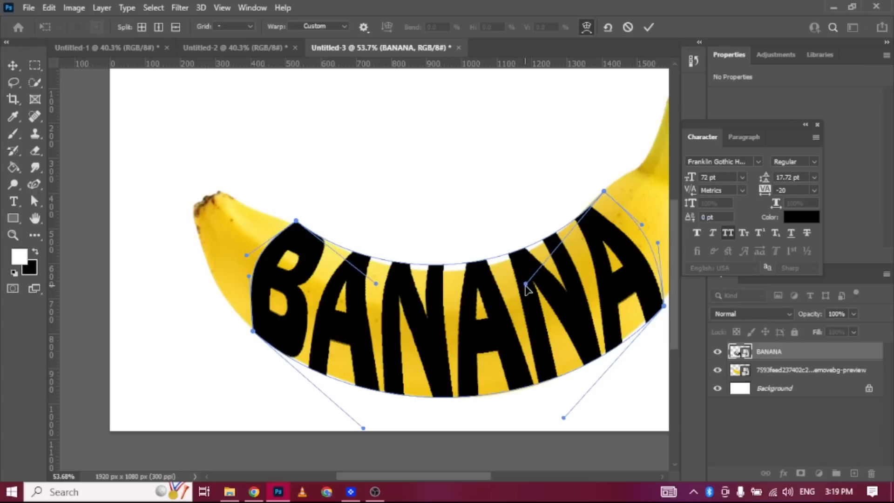
Refine the text warp's upper curve, lower curve and final-letter corners to match the banana's outline, and apply the warp.
drag(525, 284, 509, 300)
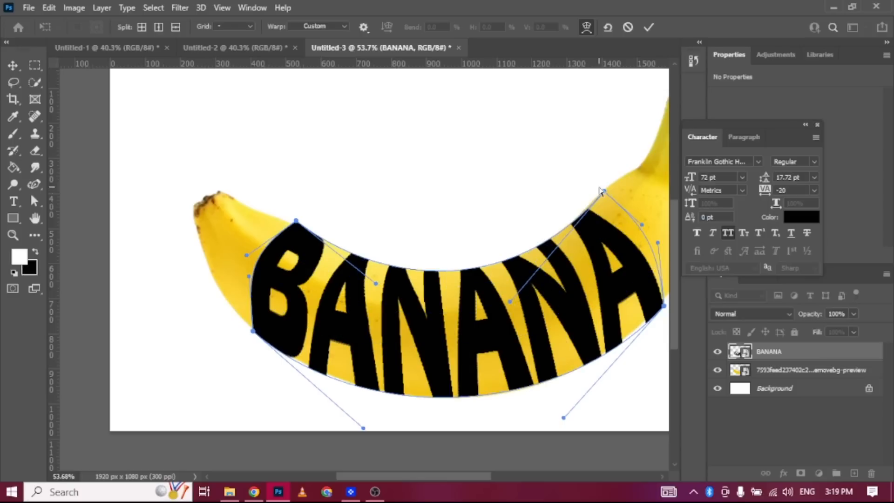
drag(604, 194, 605, 194)
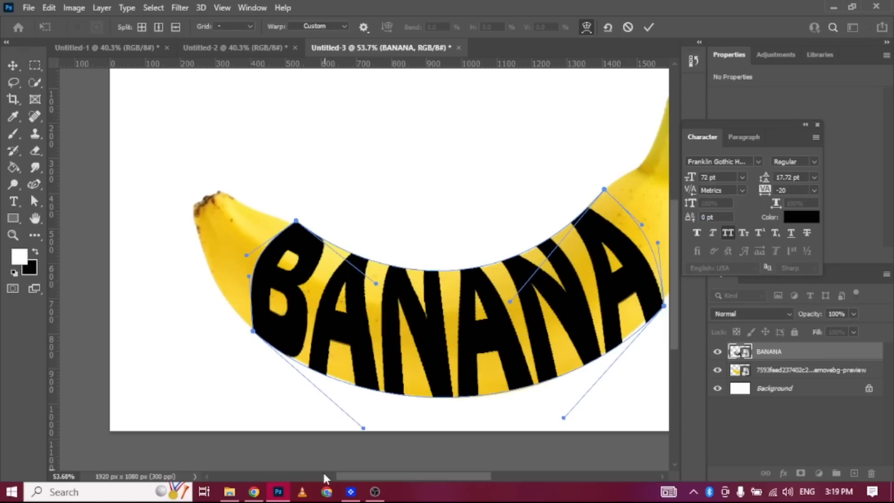
drag(357, 476, 366, 476)
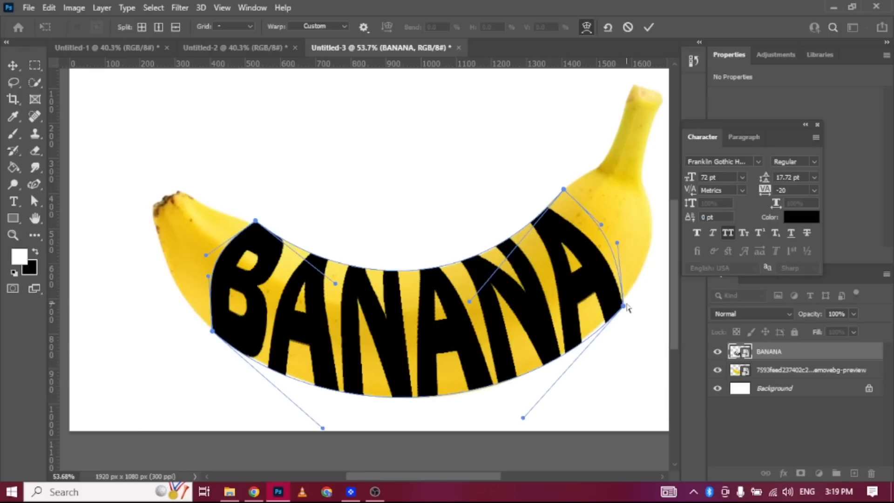
drag(624, 309, 624, 305)
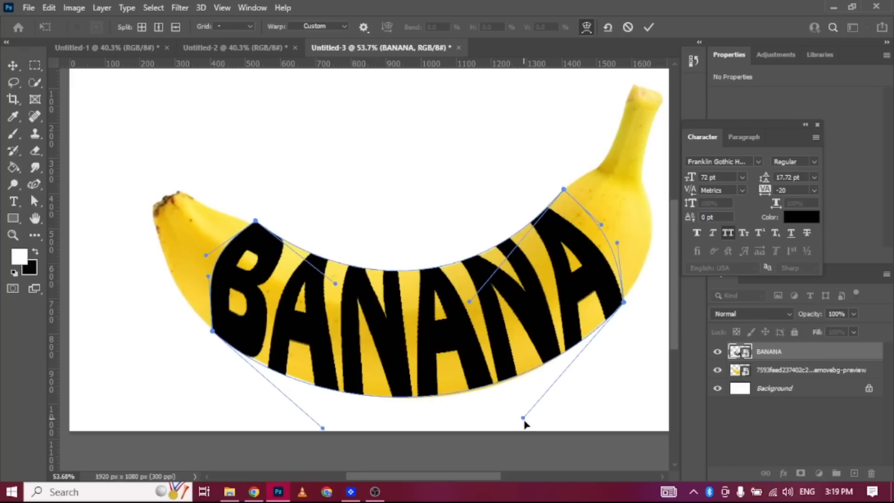
drag(525, 422, 525, 422)
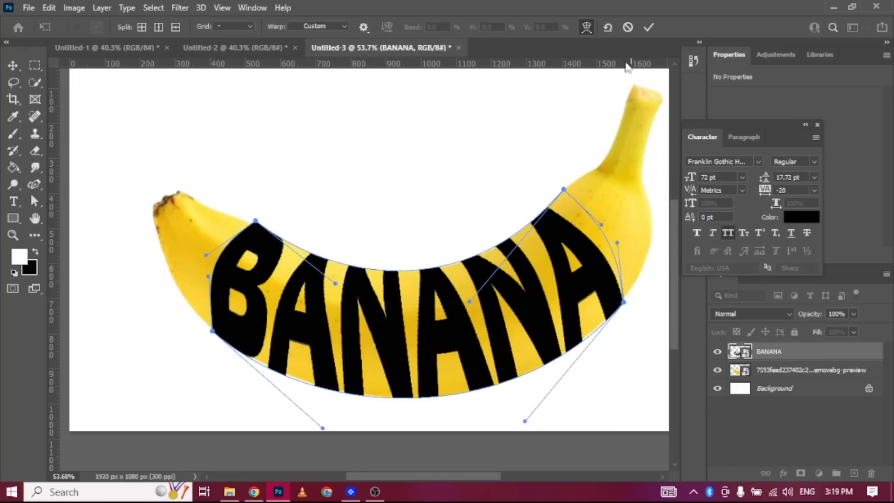
click(646, 26)
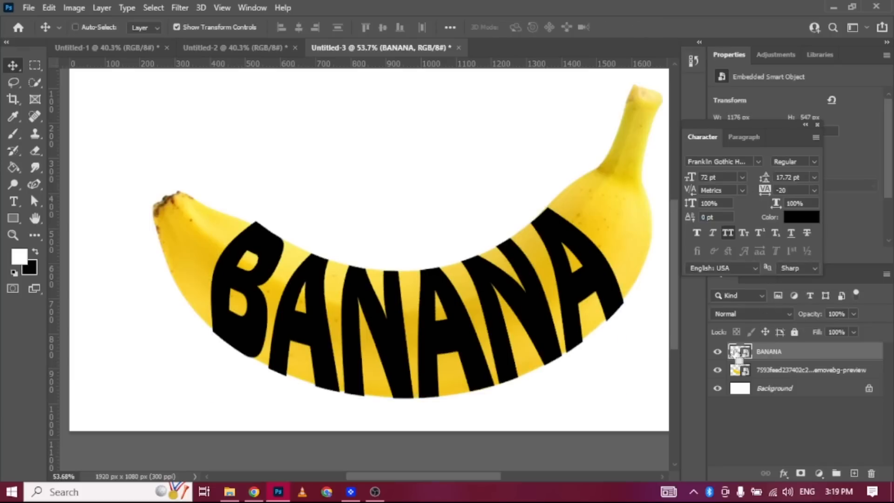
Mask the banana photo layer with the outline of the warped BANANA text, and hide the text layer.
ctrl+click(734, 352)
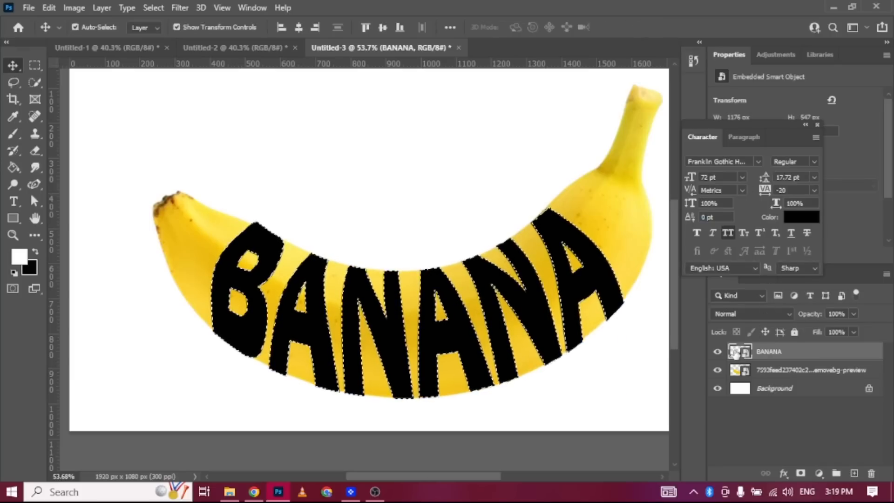
click(759, 372)
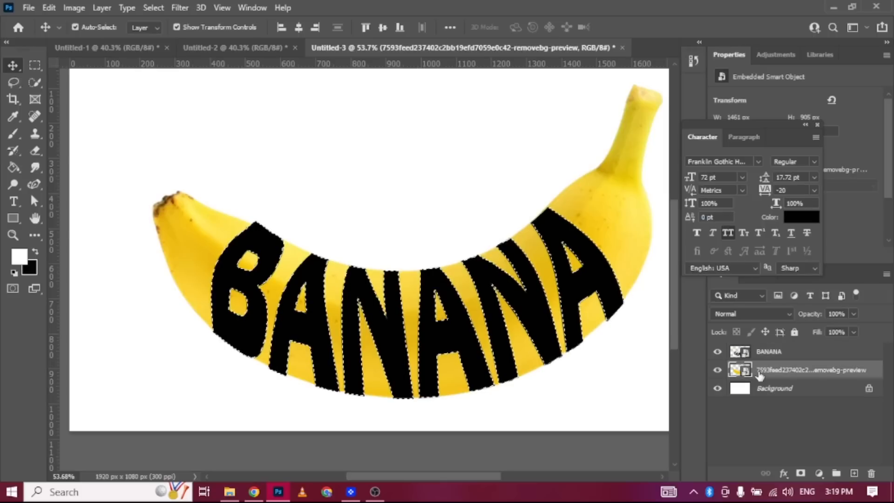
click(801, 474)
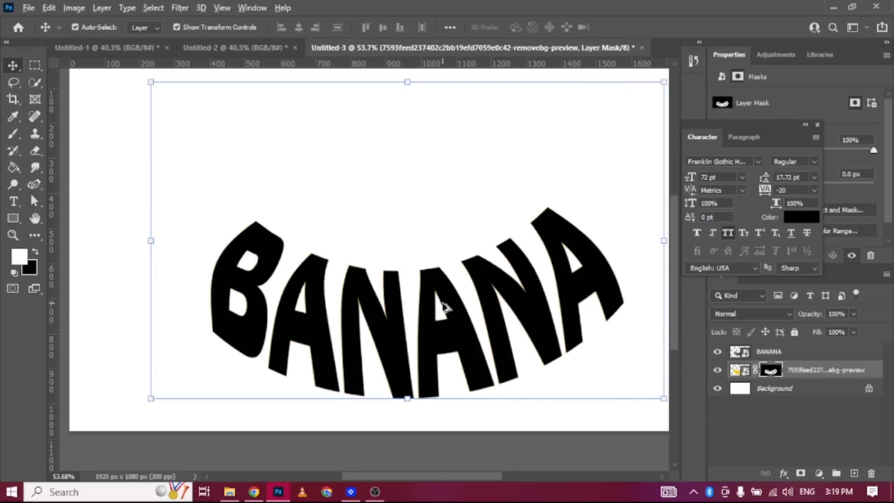
scroll(442, 305, down, 3)
scroll(465, 311, down, 1)
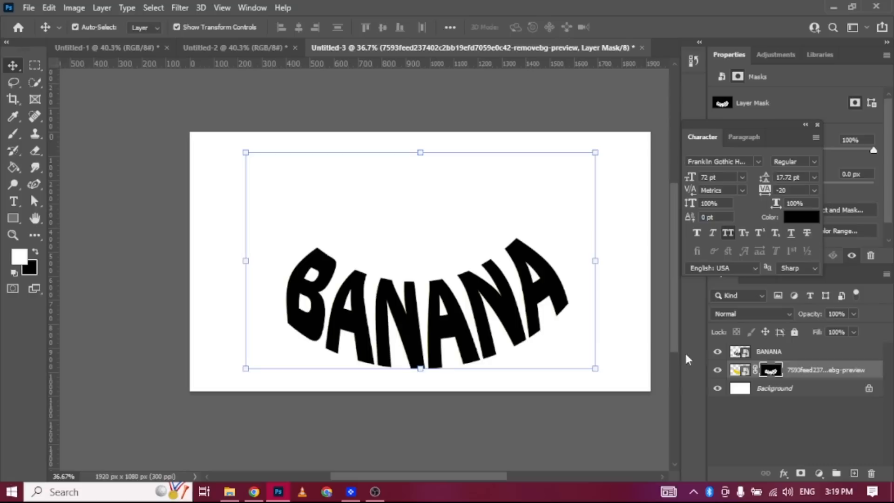
click(717, 352)
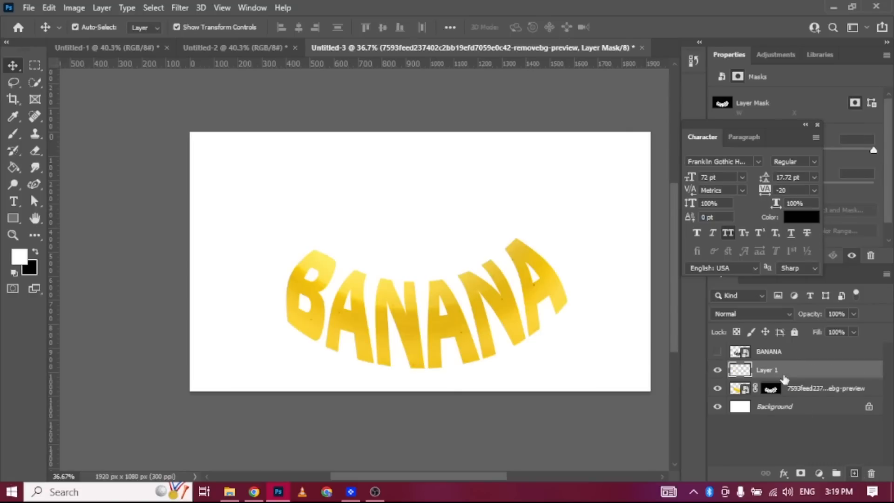
Add a new layer between the banana photo and the background, and fill it with white.
drag(778, 373, 780, 406)
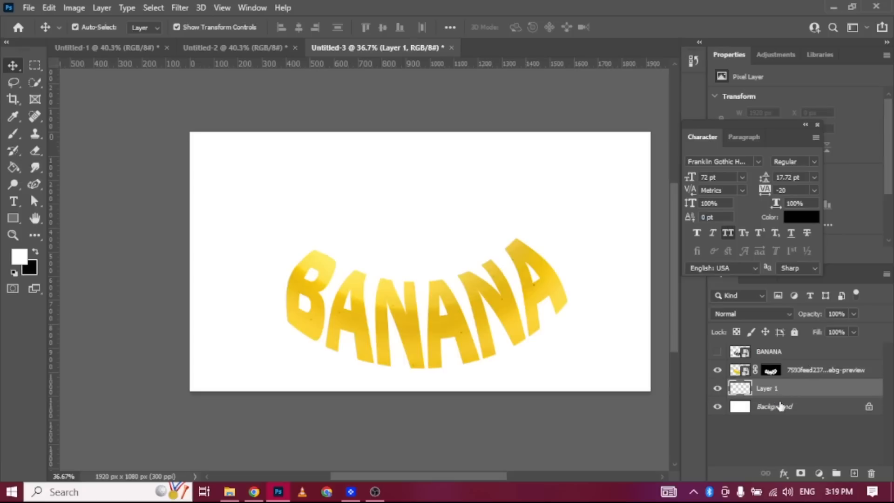
click(13, 168)
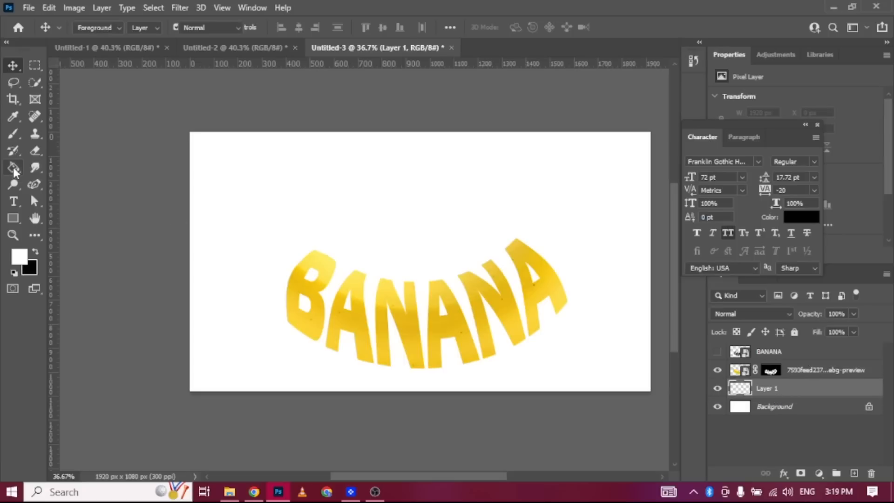
click(262, 185)
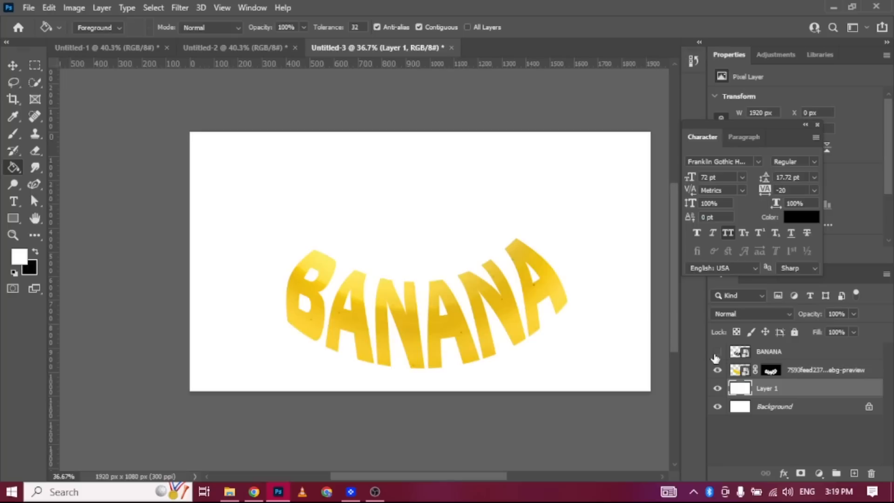
Paint white on the banana layer's mask with the Brush tool to reveal the stem end and the tip end beyond the letters.
click(769, 370)
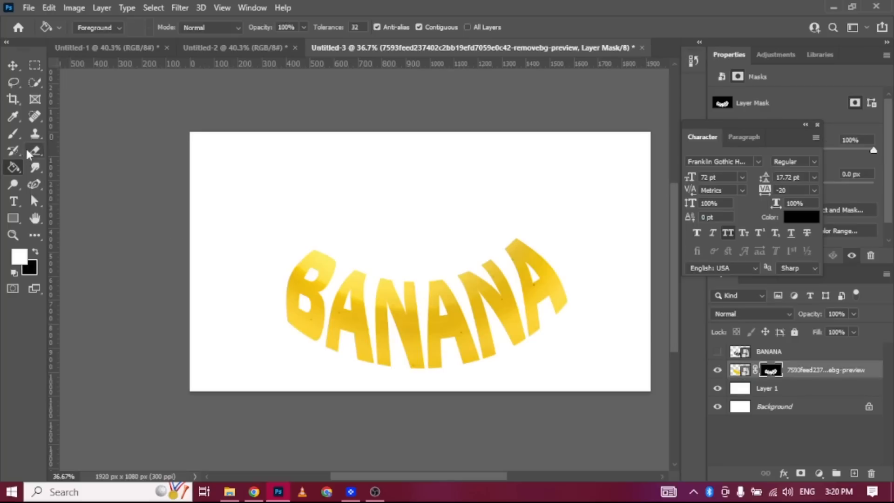
click(14, 135)
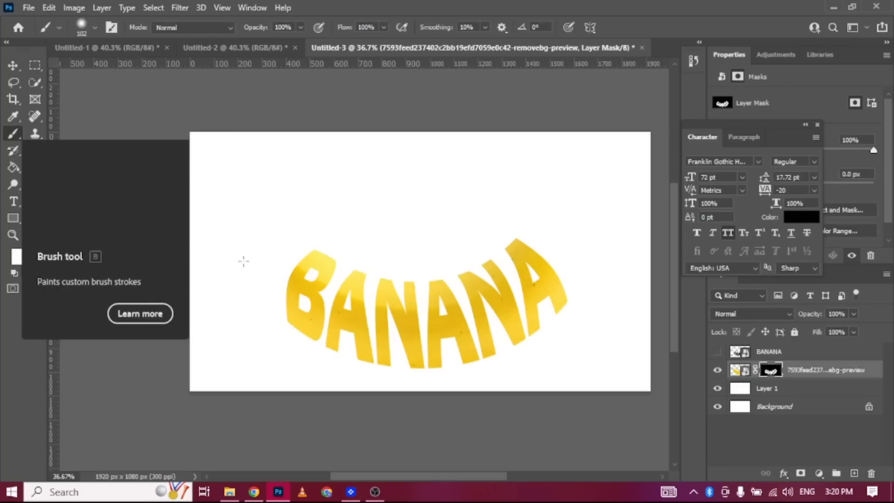
mouse_move(516, 243)
mouse_down()
mouse_move(562, 205)
mouse_move(536, 231)
mouse_move(535, 244)
mouse_move(574, 207)
mouse_move(529, 256)
mouse_move(537, 257)
mouse_move(601, 208)
mouse_move(559, 263)
mouse_move(551, 258)
mouse_move(559, 270)
mouse_move(577, 229)
mouse_move(563, 288)
mouse_up()
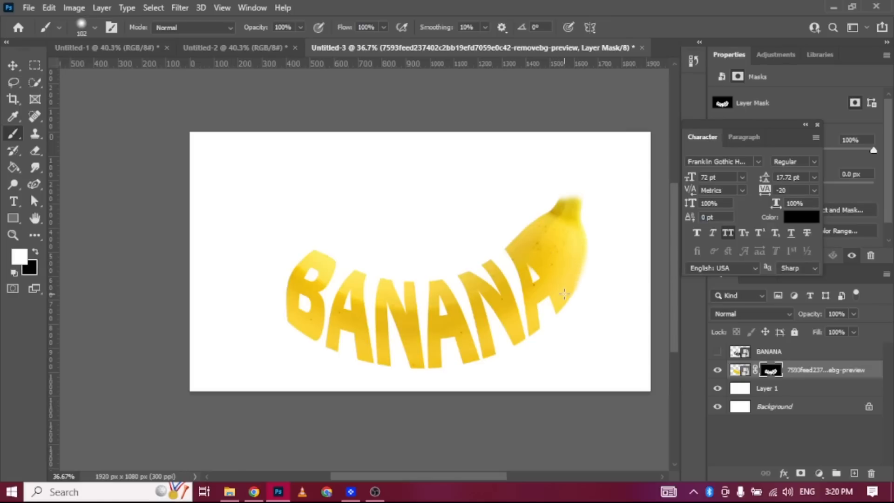
mouse_move(582, 217)
mouse_down()
mouse_move(572, 169)
mouse_move(559, 213)
mouse_move(583, 144)
mouse_move(587, 168)
mouse_move(582, 146)
mouse_move(578, 185)
mouse_up()
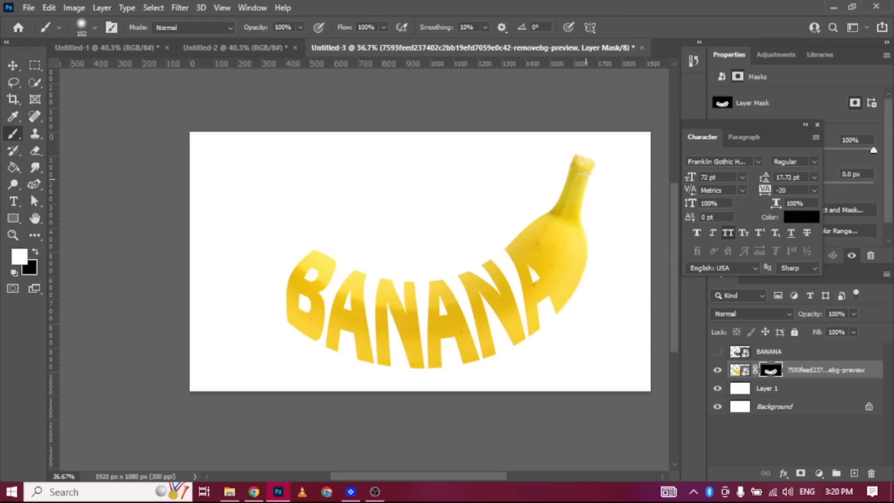
mouse_move(308, 254)
mouse_down()
mouse_move(269, 229)
mouse_move(301, 257)
mouse_move(253, 237)
mouse_move(253, 221)
mouse_move(277, 282)
mouse_move(289, 264)
mouse_move(271, 277)
mouse_move(250, 237)
mouse_move(265, 289)
mouse_move(290, 318)
mouse_up()
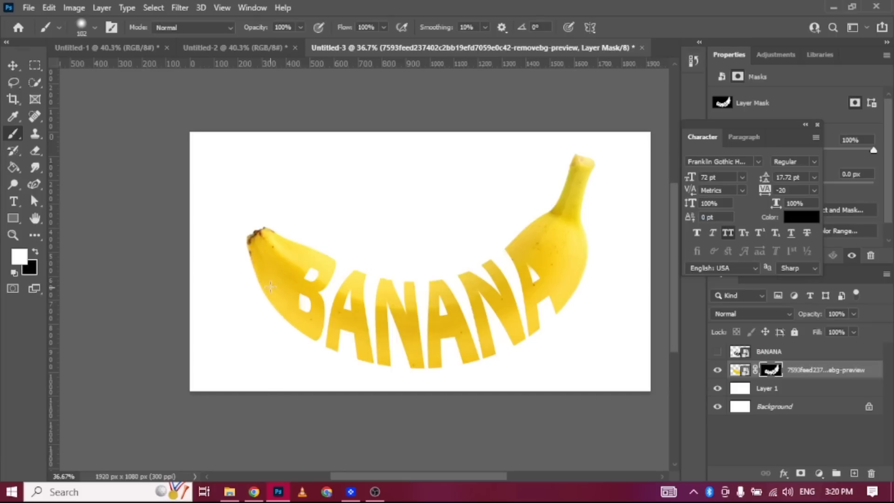
drag(270, 286, 267, 285)
Move the masked banana artwork slightly upward on the canvas.
click(10, 64)
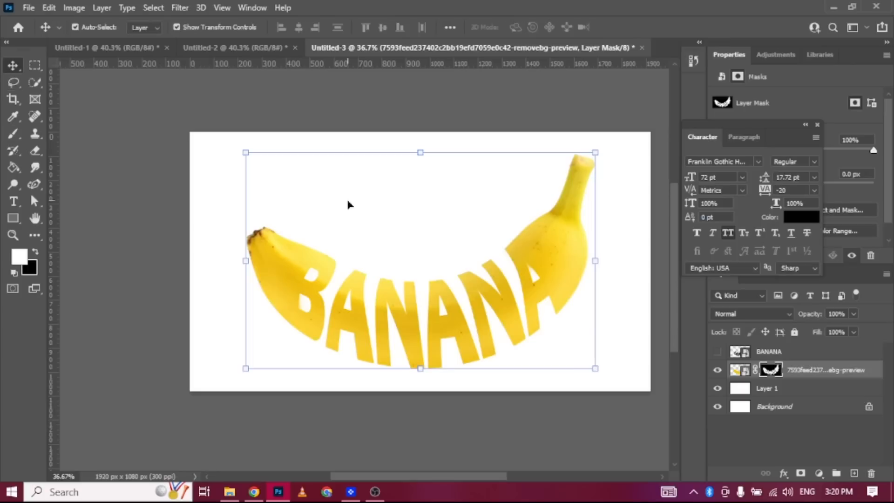
click(212, 198)
drag(425, 312, 439, 303)
mouse_move(496, 476)
mouse_down()
mouse_move(515, 476)
mouse_move(505, 475)
mouse_up()
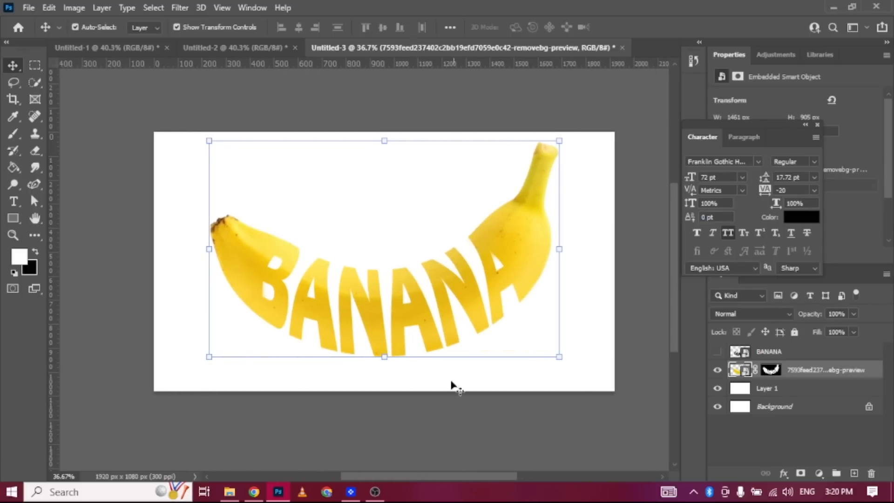
scroll(367, 314, up, 2)
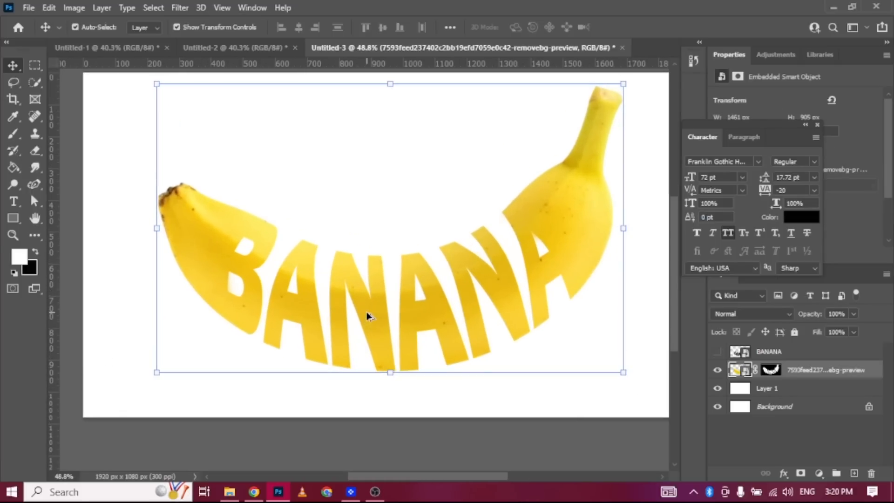
scroll(367, 312, down, 1)
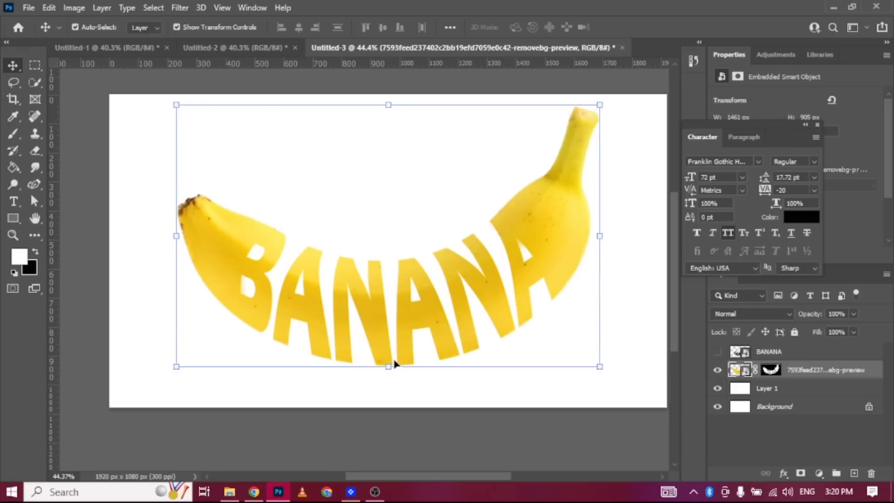
click(381, 493)
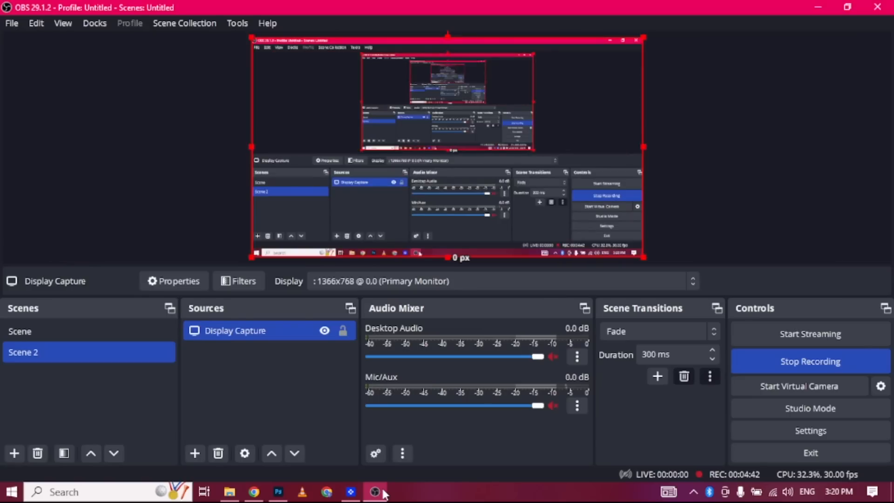